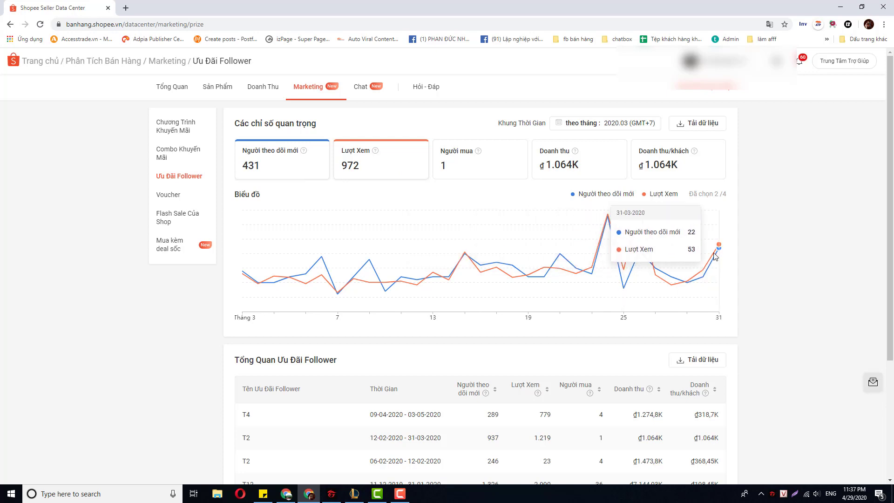
Examine the Tổng Quan Ưu Đãi Follower table, focusing on the T12 offer's period, new followers and revenue.
scroll(393, 244, "down", 3)
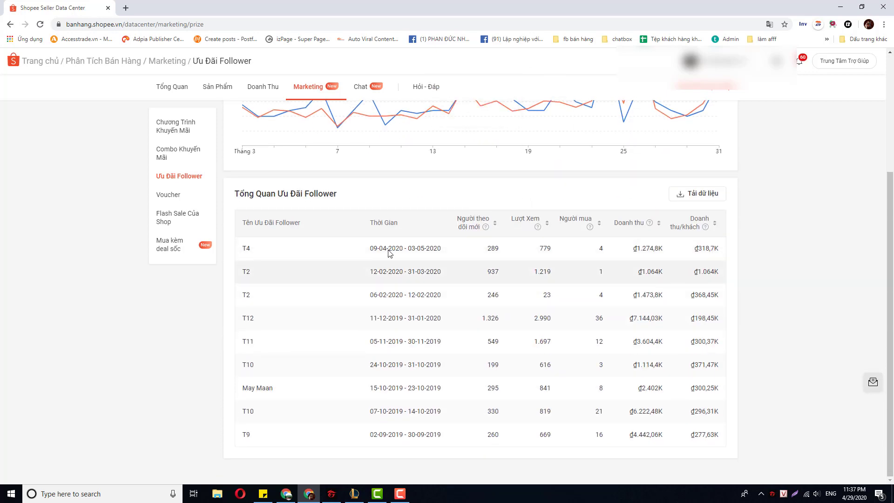
scroll(284, 268, "up", 3)
scroll(419, 233, "down", 3)
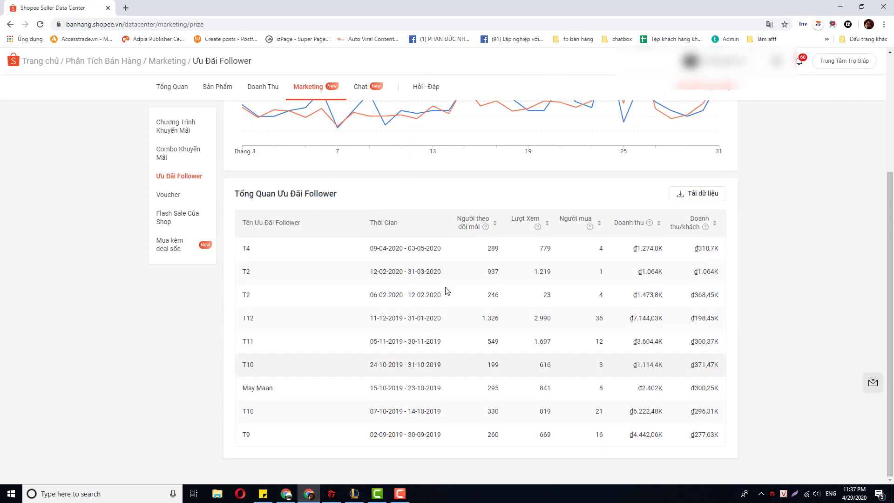
scroll(419, 337, "up", 1)
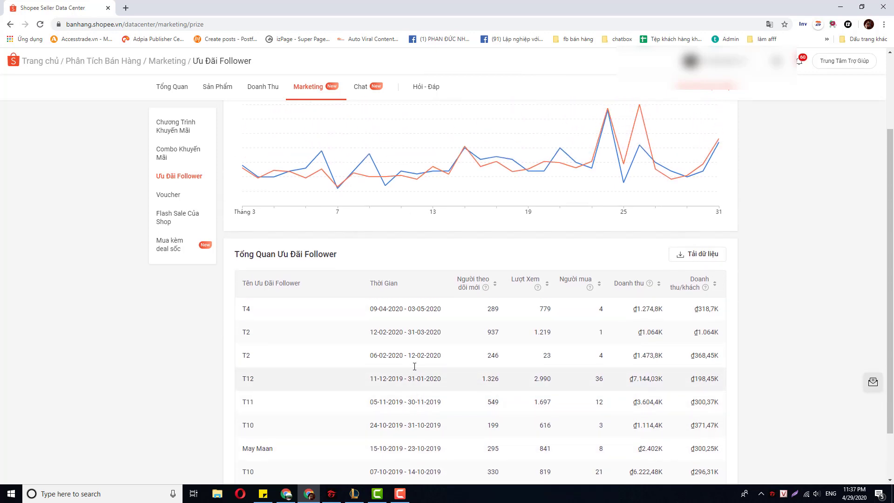
scroll(414, 366, "up", 2)
scroll(407, 364, "down", 2)
scroll(421, 333, "down", 1)
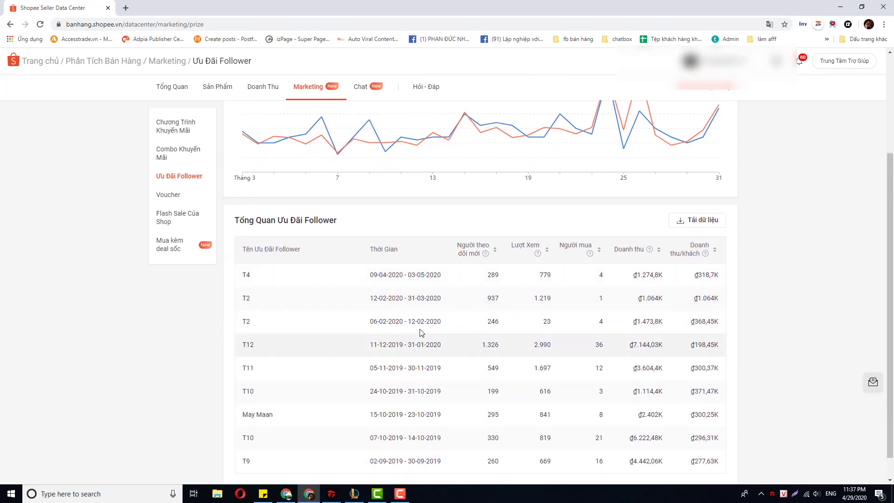
left_click_drag(410, 344, 443, 345)
left_click_drag(371, 346, 508, 349)
left_click_drag(629, 344, 669, 349)
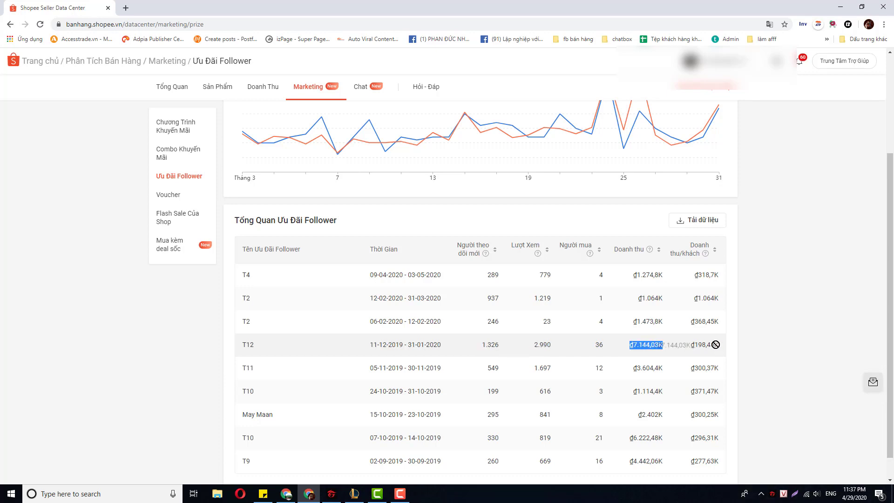
scroll(280, 227, "up", 1)
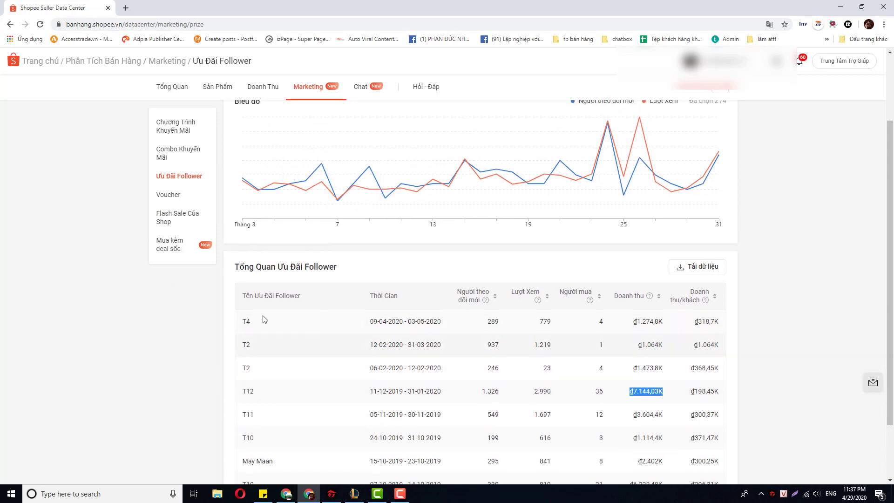
Open the Flash Sale Của Shop report and set its time frame to the month of March 2020.
left_click(186, 196)
left_click(192, 221)
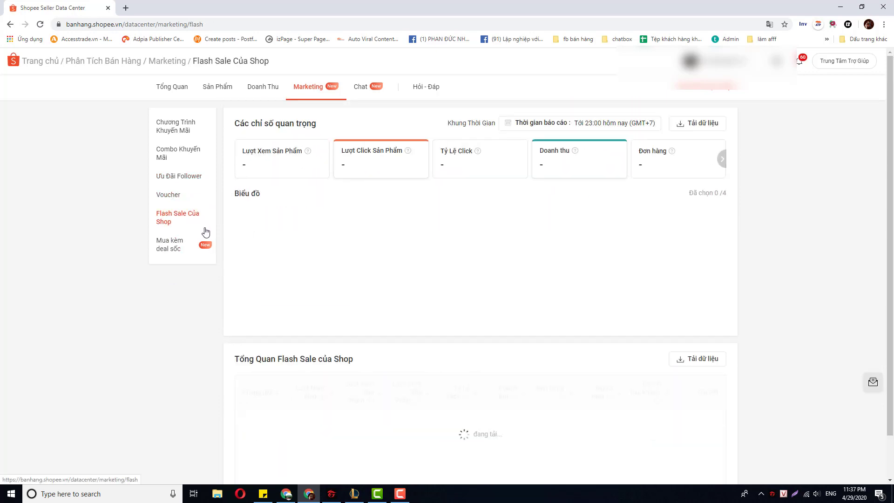
left_click(597, 124)
mouse_move(528, 266)
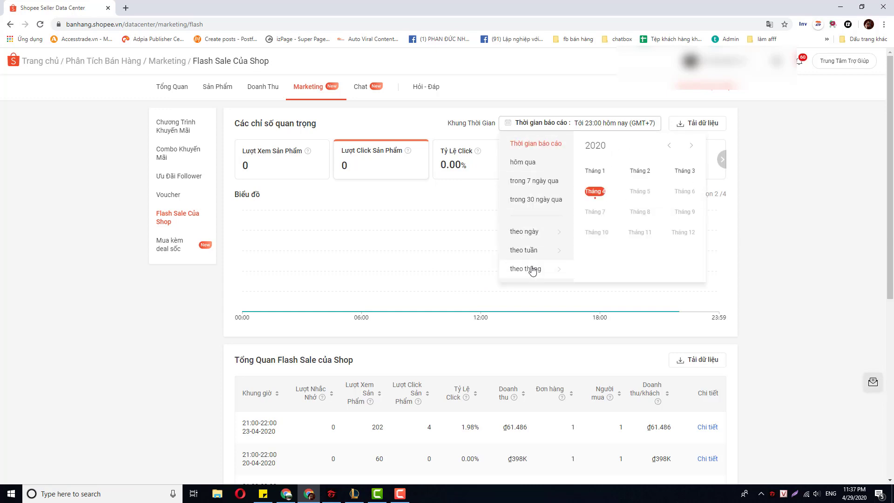
left_click(682, 171)
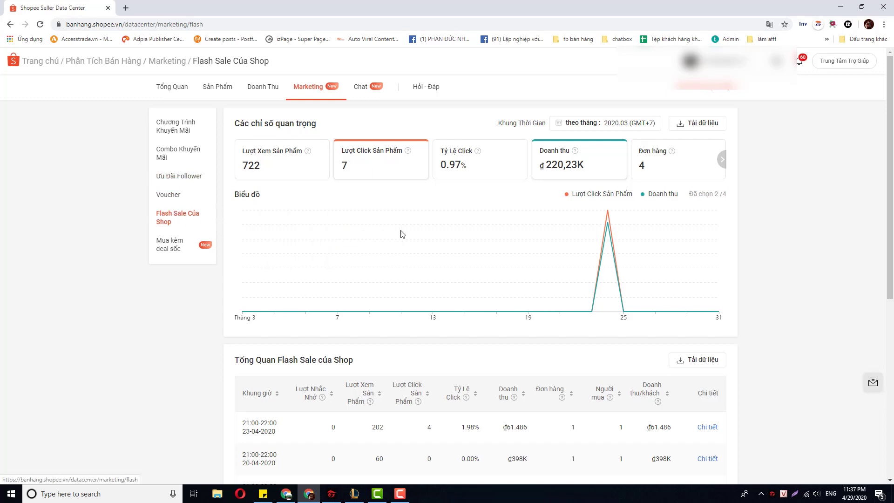
Review the flash sale results by time slot and open the Mua kèm deal sốc report.
scroll(447, 226, "down", 3)
scroll(446, 227, "down", 4)
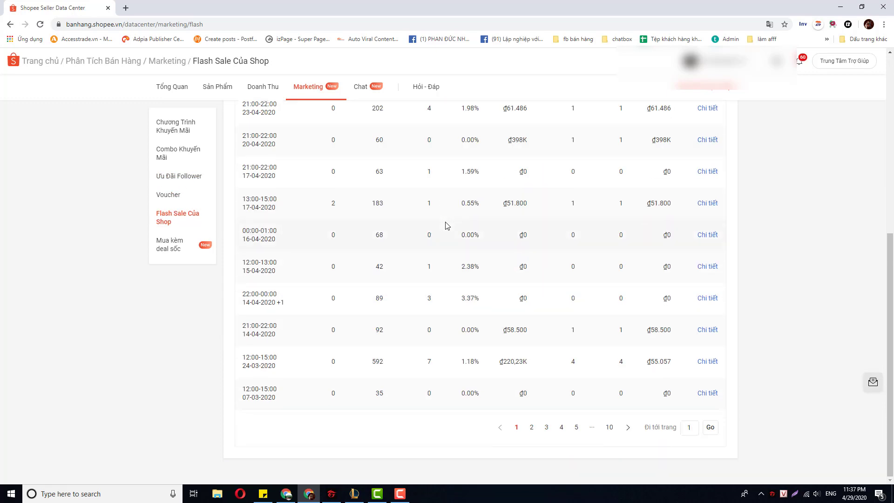
left_click(181, 249)
scroll(295, 210, "up", 3)
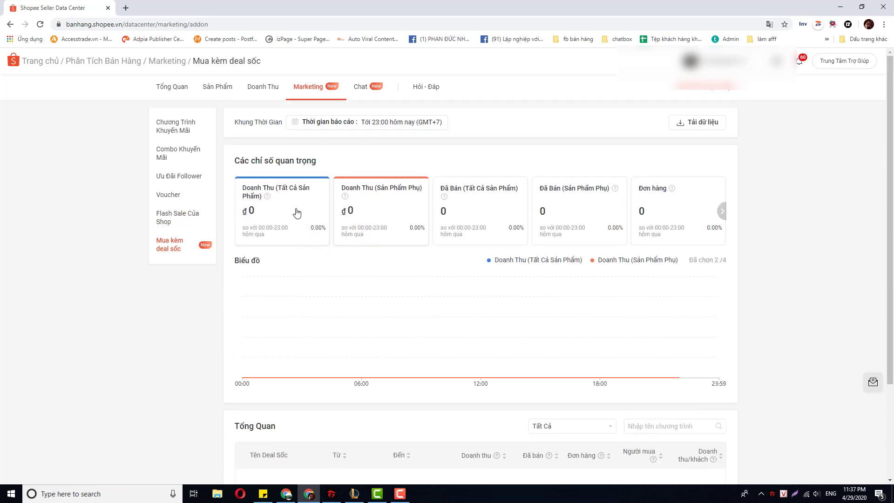
Open the Doanh Thu overview and look over its time frame and revenue summary.
left_click(268, 87)
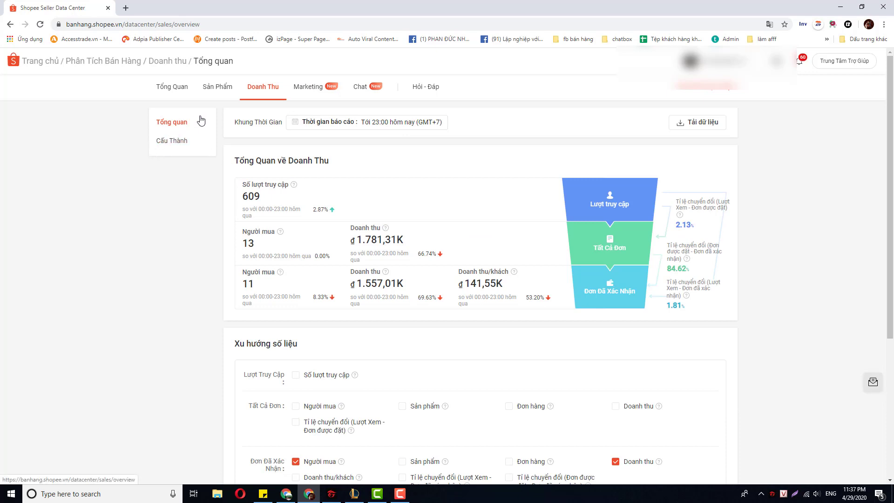
left_click(417, 123)
left_click(577, 123)
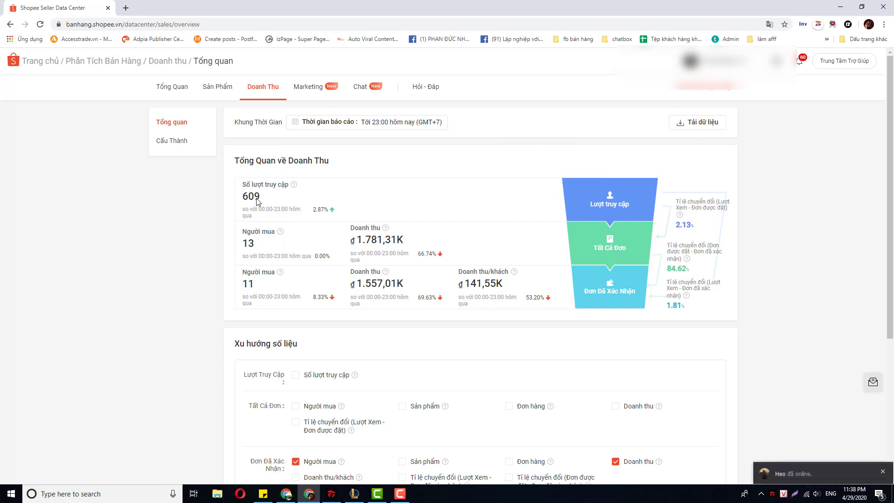
scroll(246, 232, "down", 2)
scroll(593, 193, "up", 2)
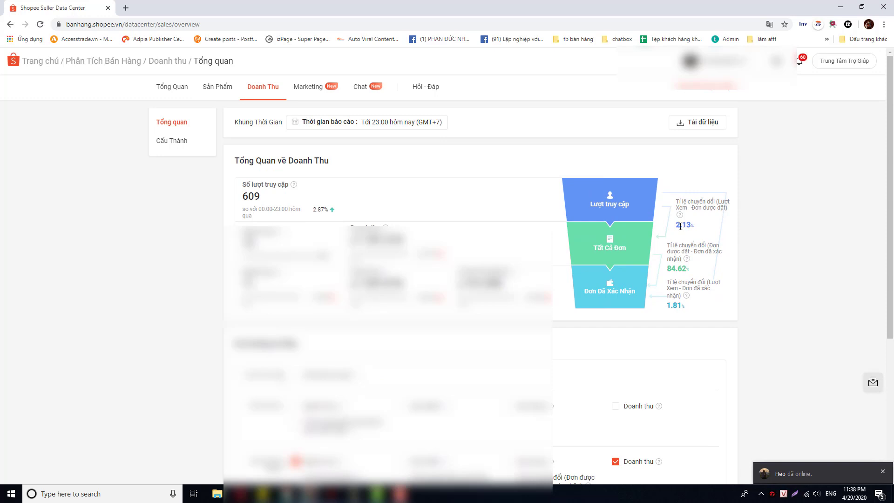
Examine the visits-to-orders funnel, the buyer and revenue figures, and the Xu hướng số liệu trend chart.
triple_click(600, 199)
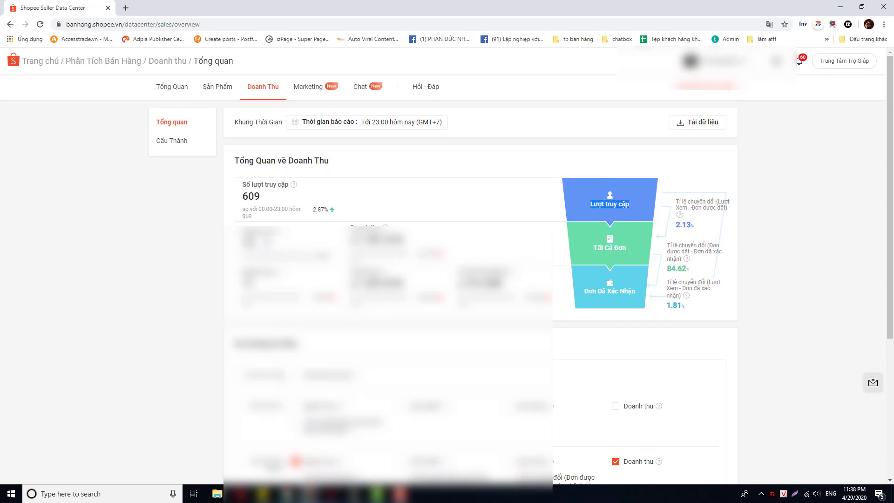
left_click(326, 244)
double_click(370, 242)
left_click(242, 246)
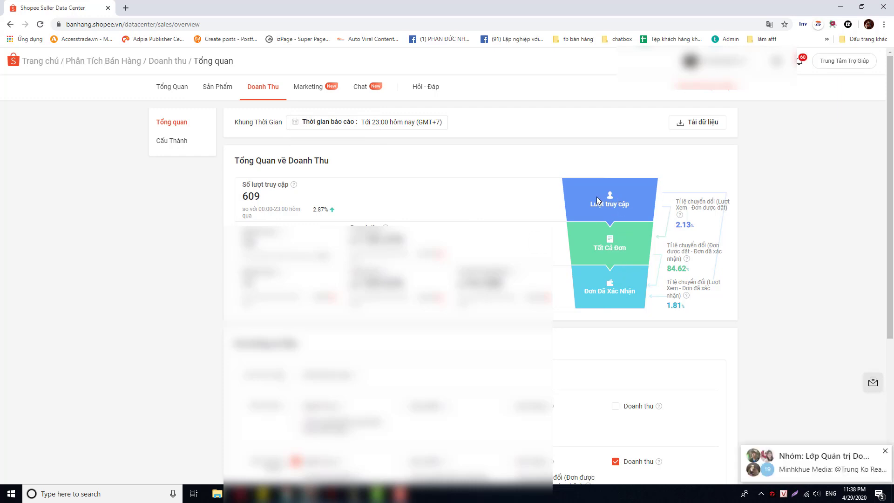
left_click_drag(590, 203, 636, 209)
left_click_drag(281, 256, 332, 256)
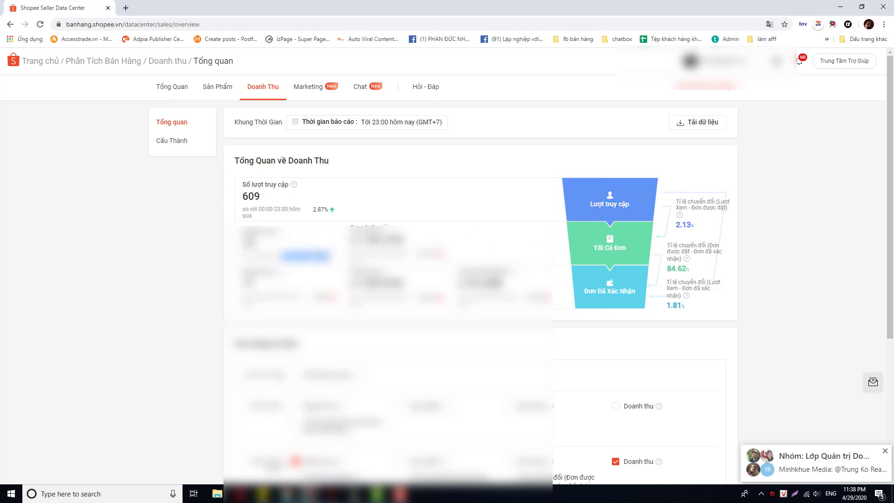
scroll(333, 256, "down", 5)
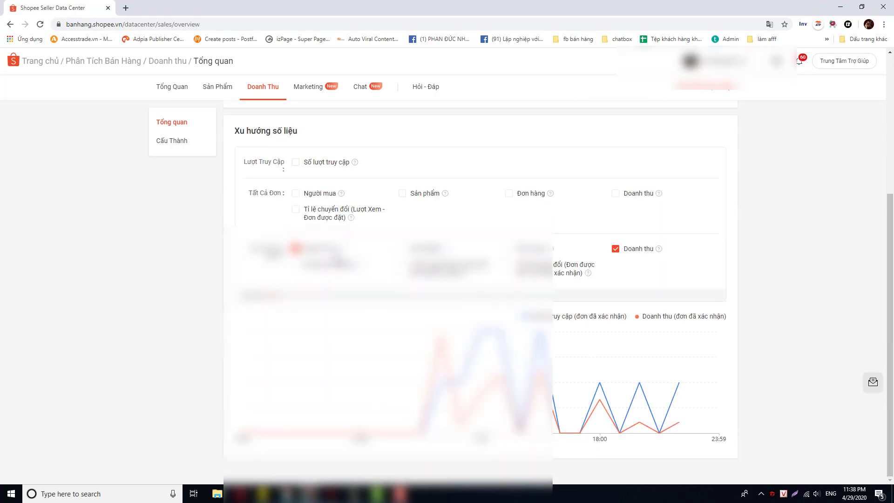
scroll(332, 256, "up", 5)
Open the Sản Phẩm overview and examine its metrics, trend chart, Top 10 product ranking and time frame options.
left_click(218, 96)
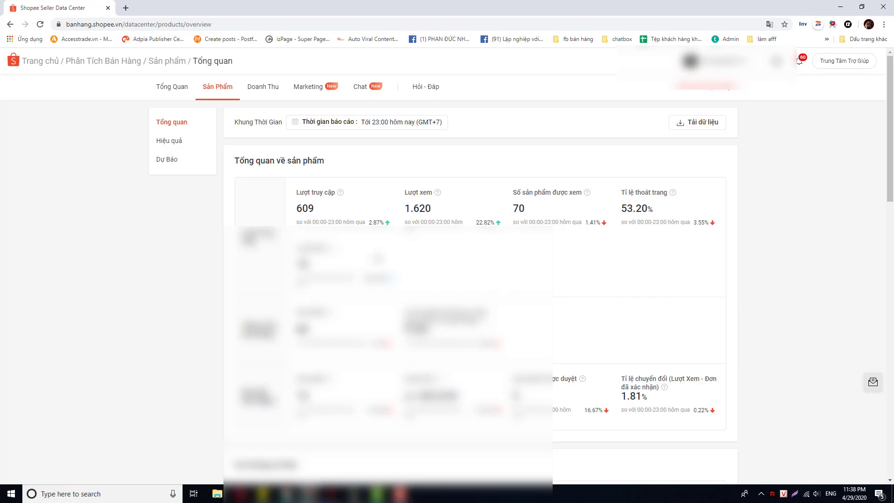
scroll(332, 256, "down", 5)
scroll(332, 256, "up", 3)
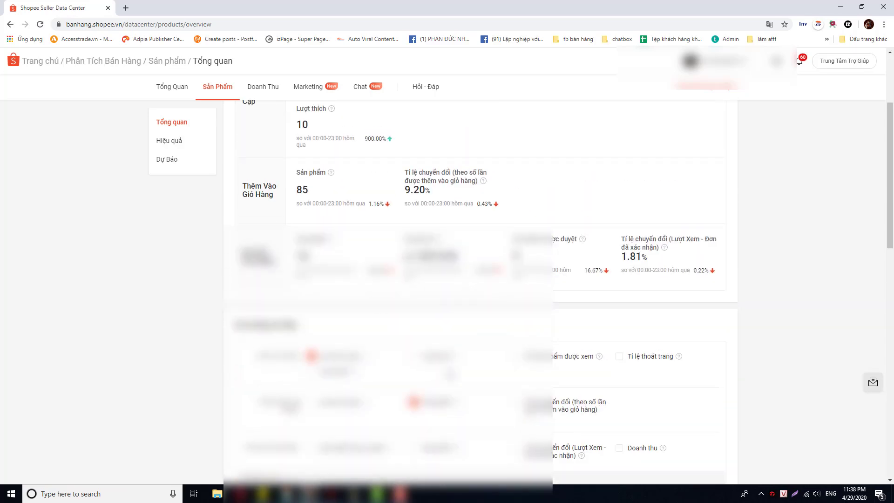
scroll(332, 256, "down", 3)
scroll(339, 243, "down", 6)
scroll(338, 242, "up", 5)
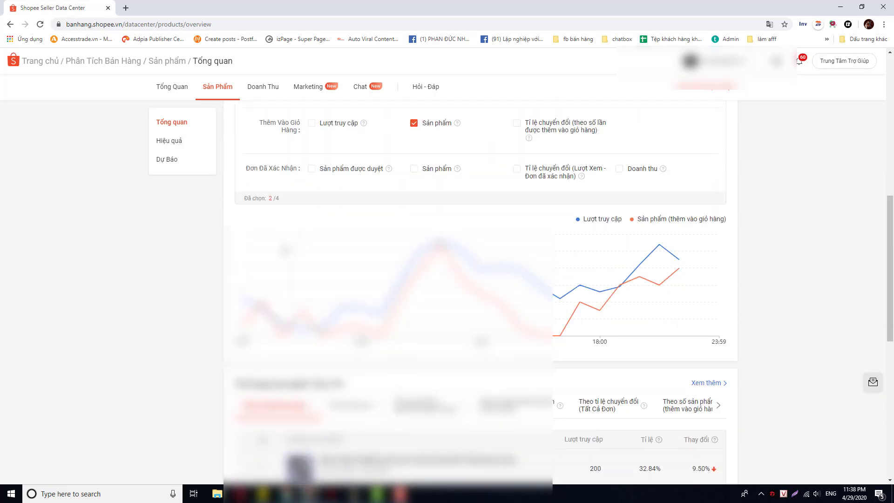
scroll(339, 243, "down", 4)
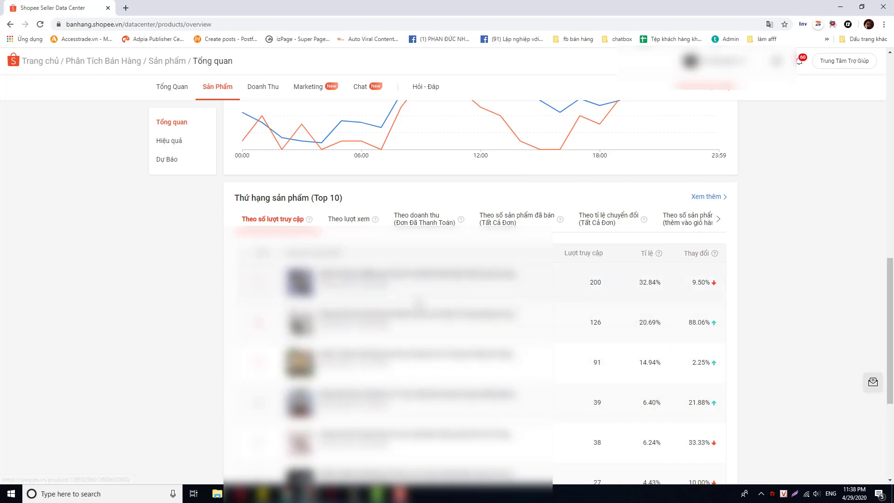
scroll(401, 322, "up", 8)
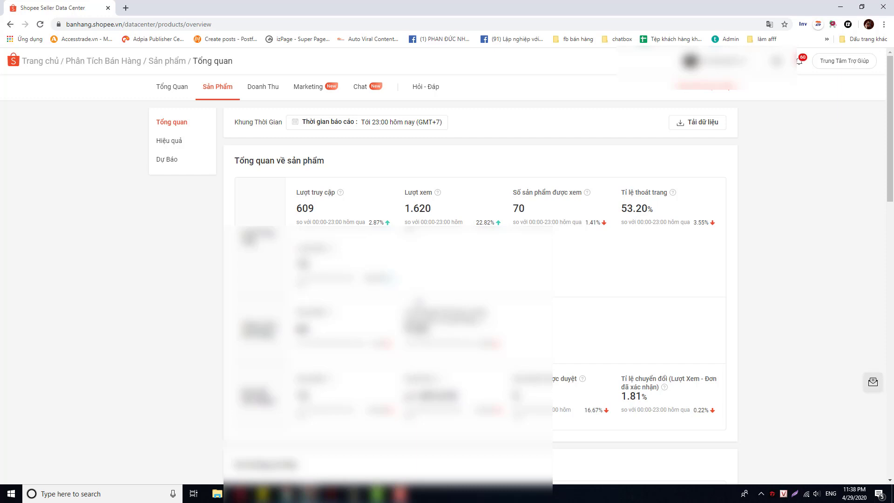
scroll(446, 298, "down", 5)
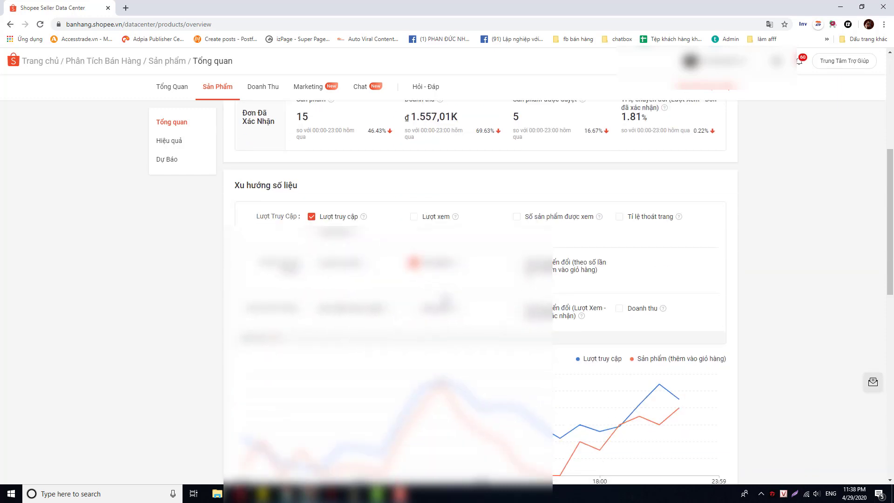
scroll(446, 298, "up", 5)
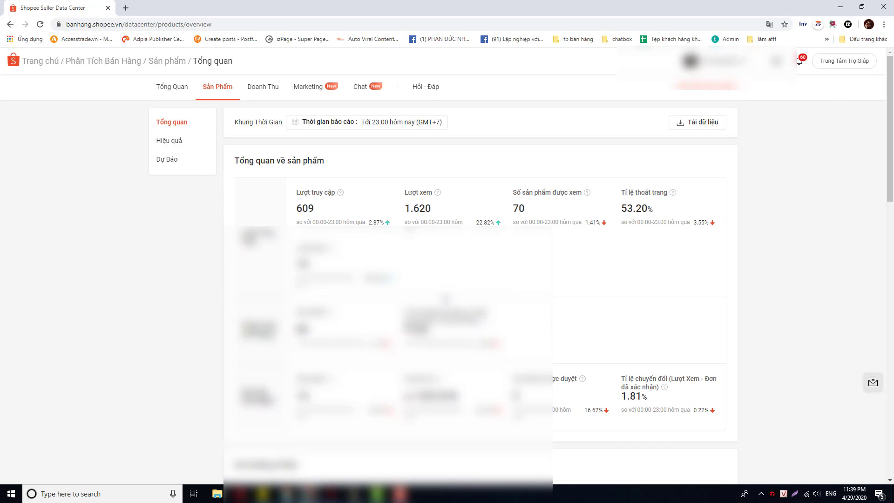
left_click(334, 124)
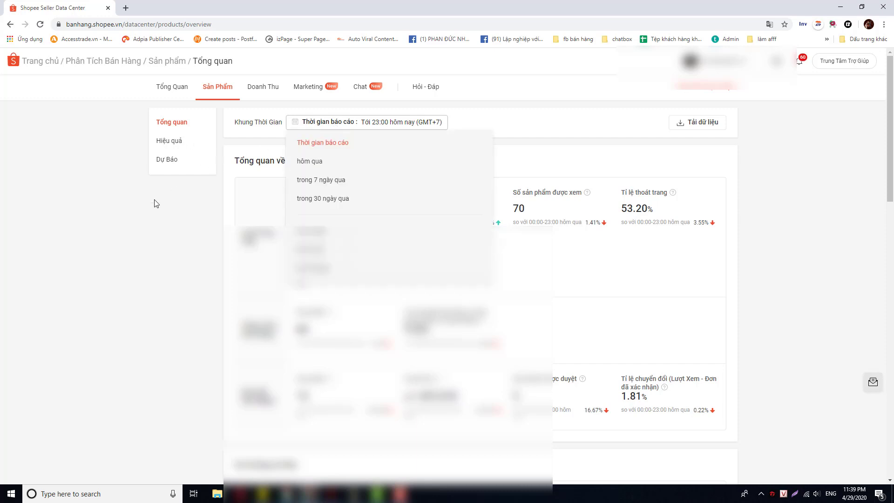
left_click(156, 202)
Open the Dự Báo product report and read the explanation and improvement advice for the Doanh thu giảm category.
left_click(169, 166)
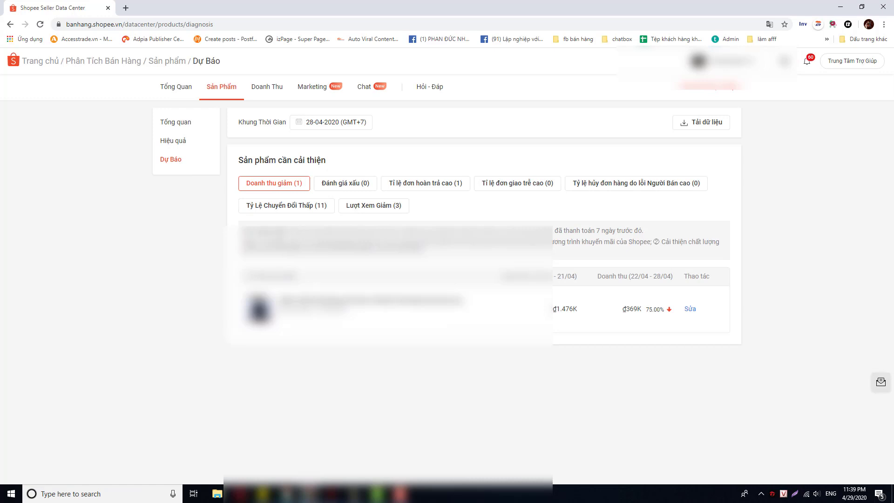
left_click_drag(280, 231, 553, 231)
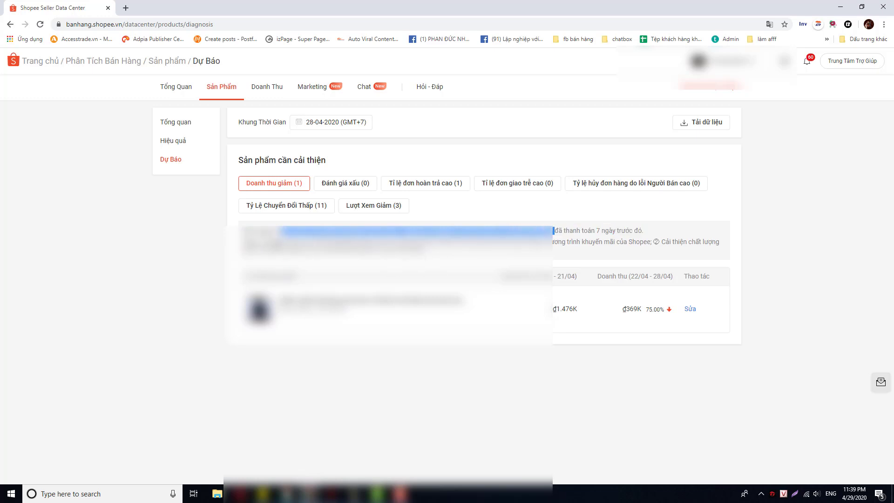
left_click(280, 242)
left_click_drag(319, 241, 421, 252)
left_click(421, 252)
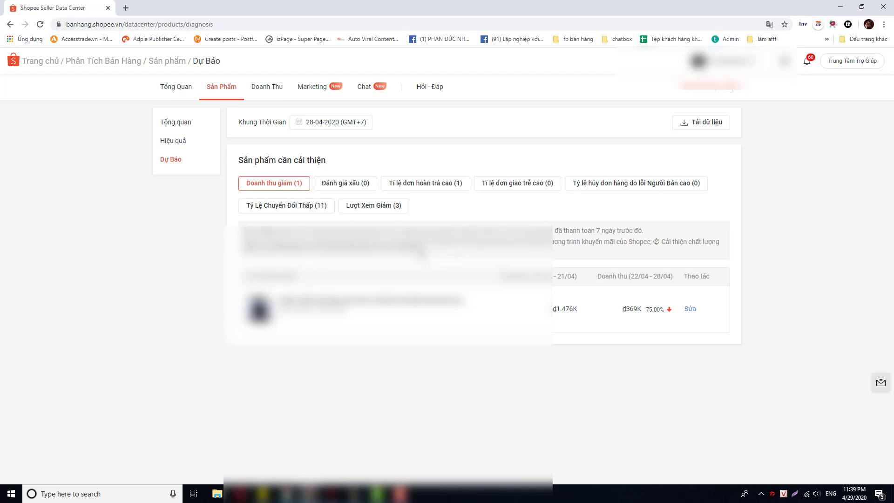
triple_click(421, 252)
View the Lượt Xem Giảm products, then review the Tỷ Lệ Chuyển Đổi Thấp list through page 2.
left_click(368, 209)
left_click(297, 208)
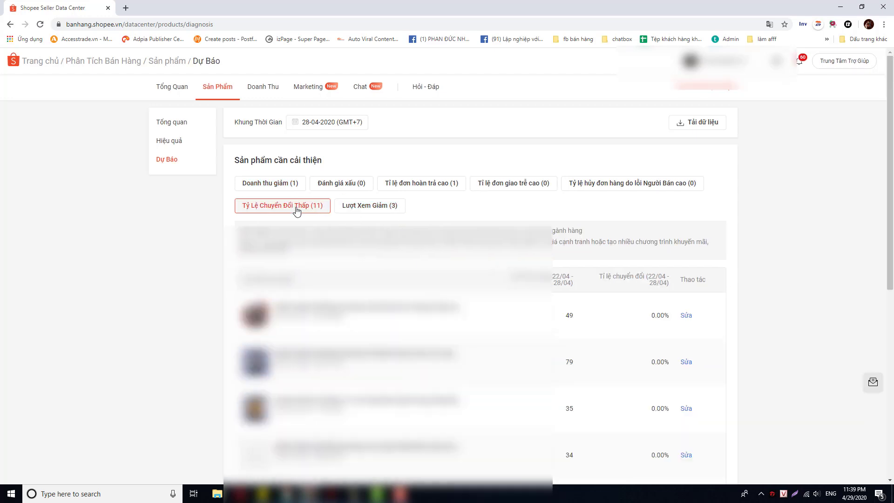
scroll(298, 223, "down", 1)
scroll(632, 313, "up", 1)
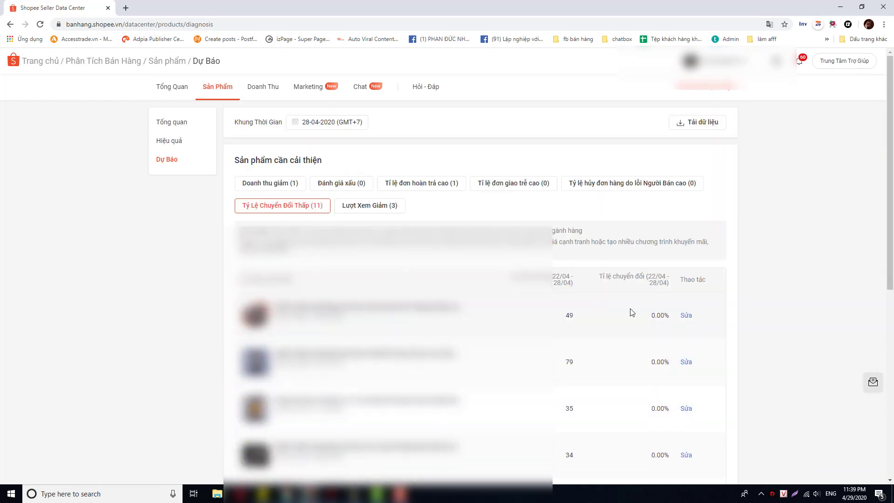
scroll(564, 331, "down", 6)
scroll(567, 333, "up", 6)
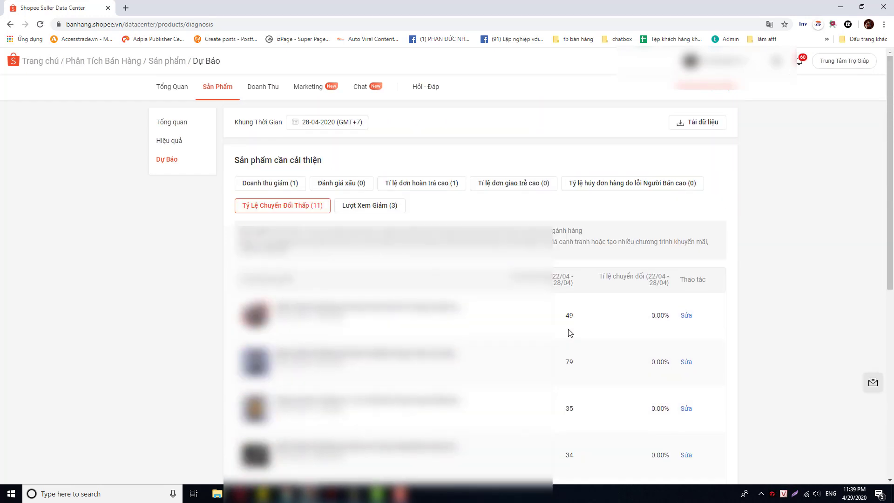
scroll(570, 336, "down", 6)
left_click(611, 428)
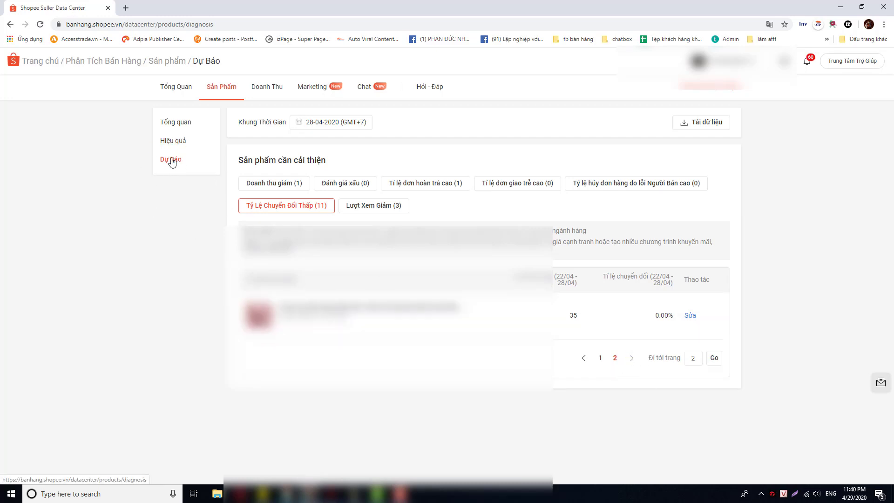
View the Hiệu quả product performance report and return to the Tổng Quan dashboard.
left_click(172, 142)
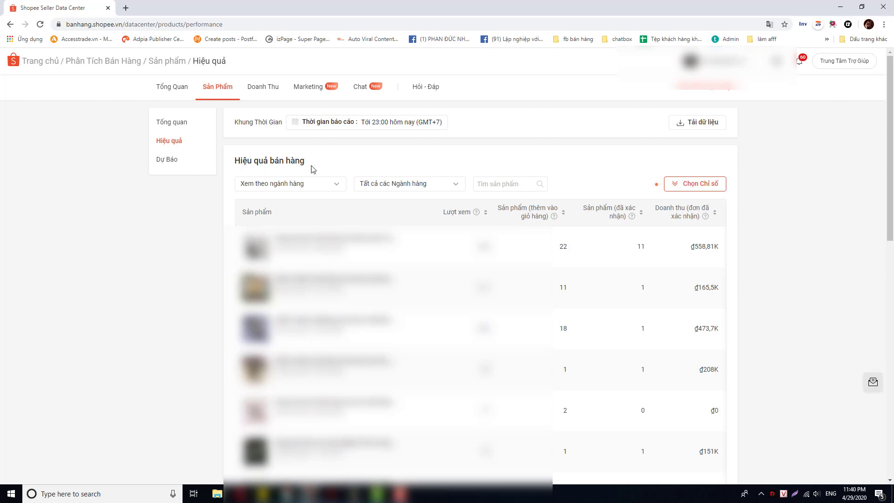
left_click(171, 89)
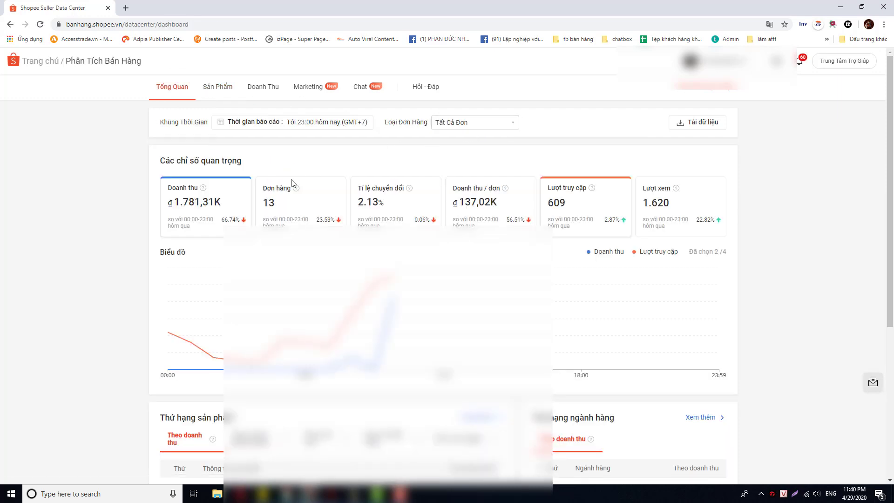
Set the Tổng Quan dashboard's time frame to the month of February 2020.
left_click(293, 123)
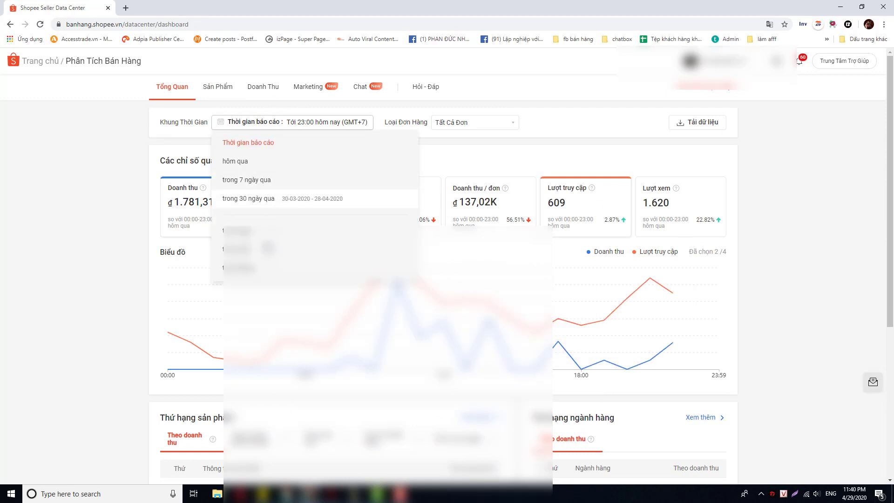
left_click(311, 144)
left_click(352, 171)
left_click(310, 144)
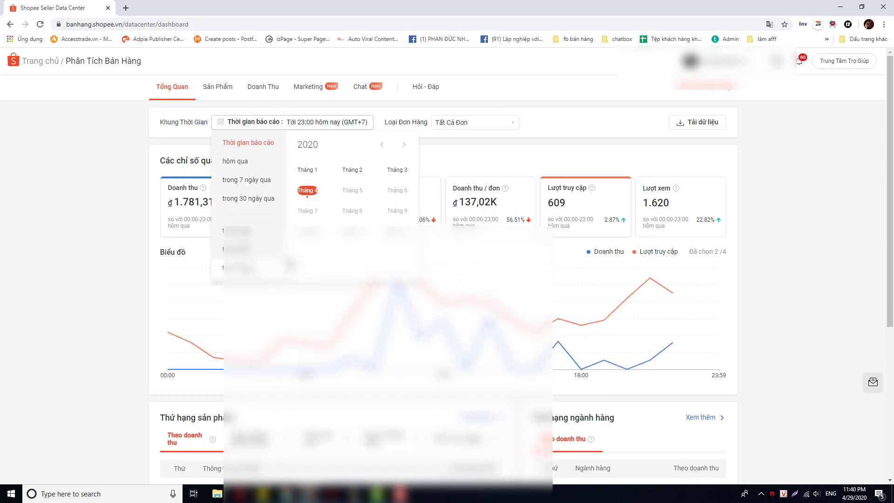
left_click(352, 171)
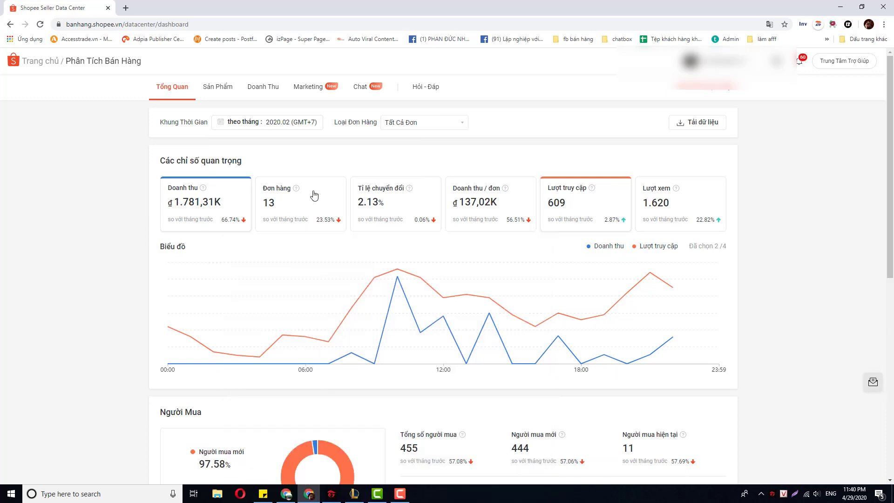
Examine the Thứ hạng sản phẩm ranking by units sold, by views and by order rate.
scroll(16, 233, "down", 8)
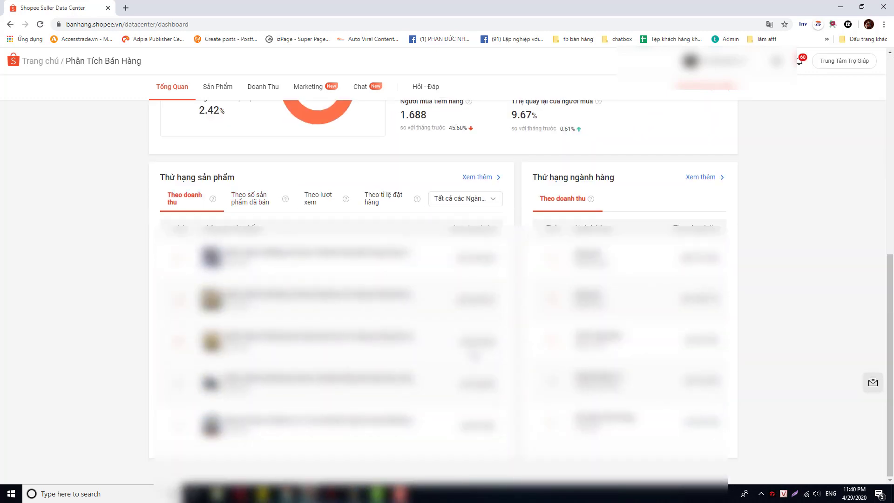
left_click(242, 200)
left_click(325, 211)
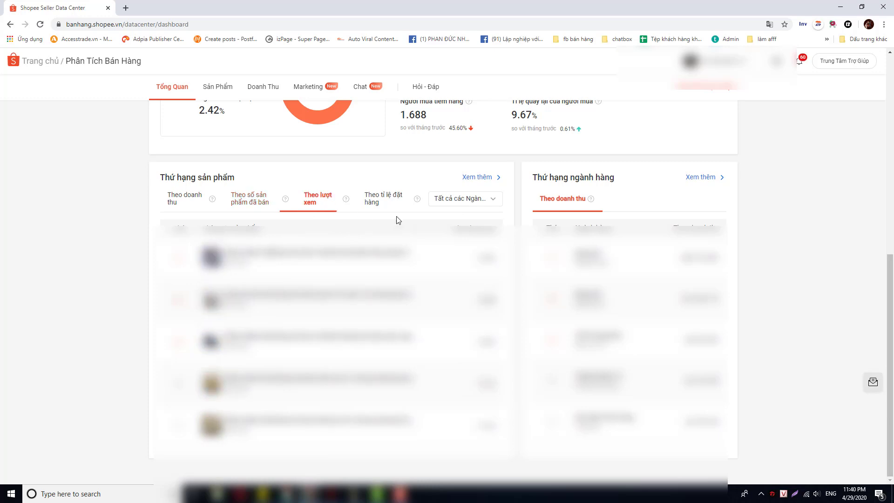
left_click(252, 204)
left_click(313, 205)
left_click(387, 205)
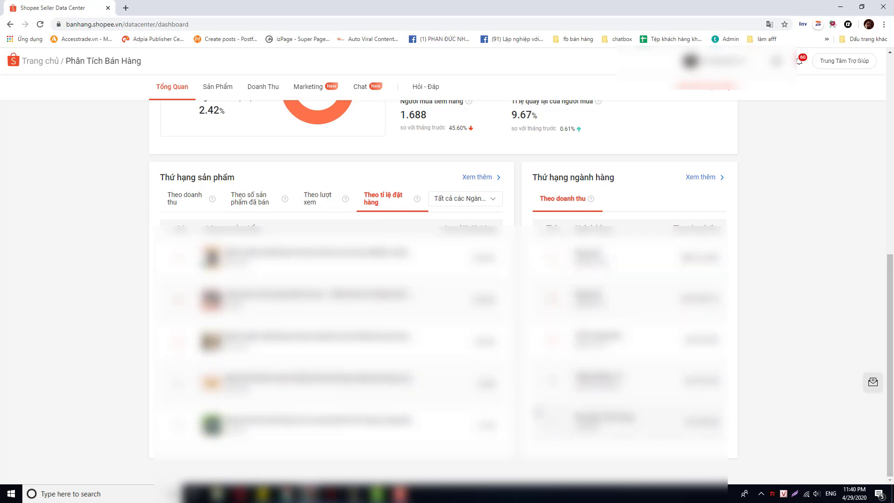
scroll(343, 242, "up", 7)
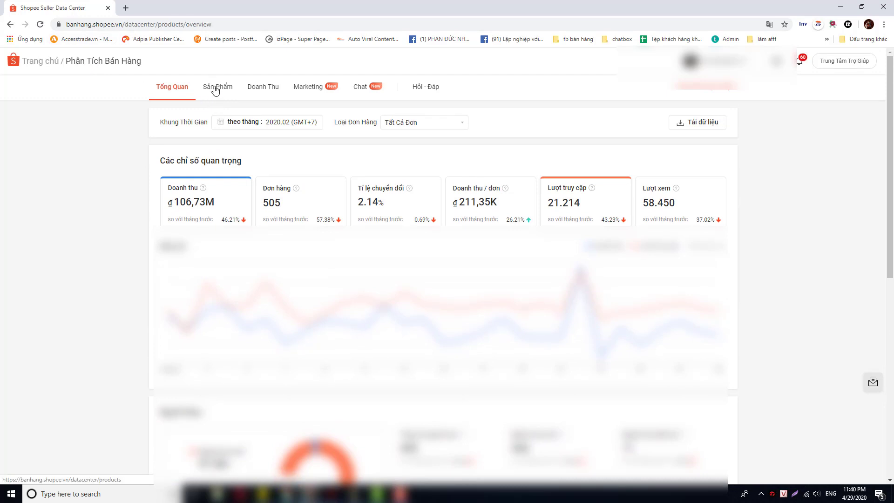
Look through the Sản Phẩm, Doanh Thu, Marketing and Chat reports, then go back to the Marketing report.
left_click(215, 89)
left_click(261, 88)
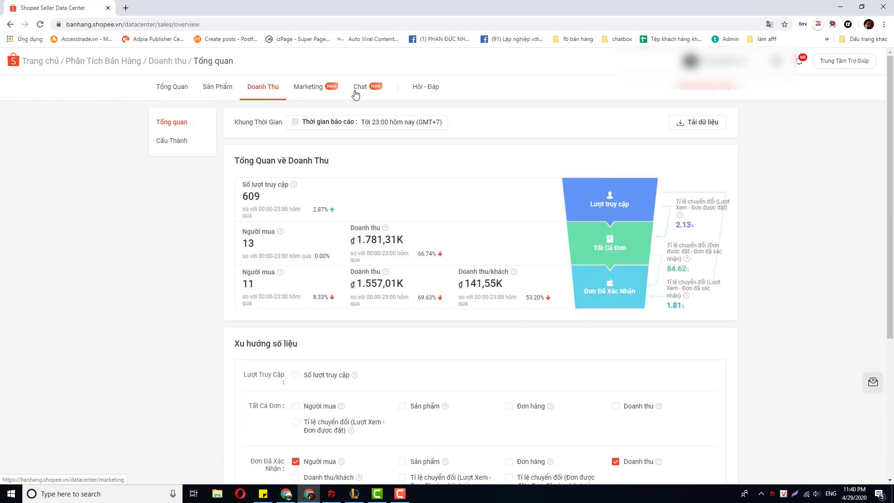
left_click(306, 90)
left_click(366, 88)
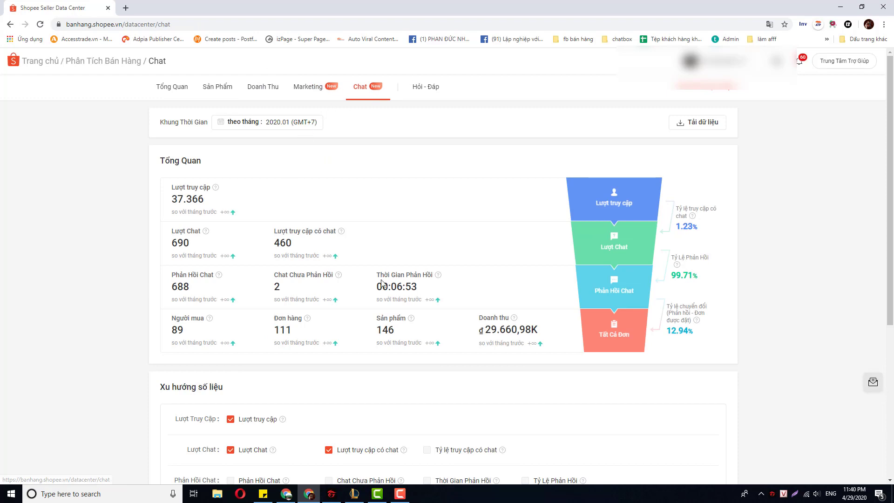
left_click(432, 89)
left_click(351, 91)
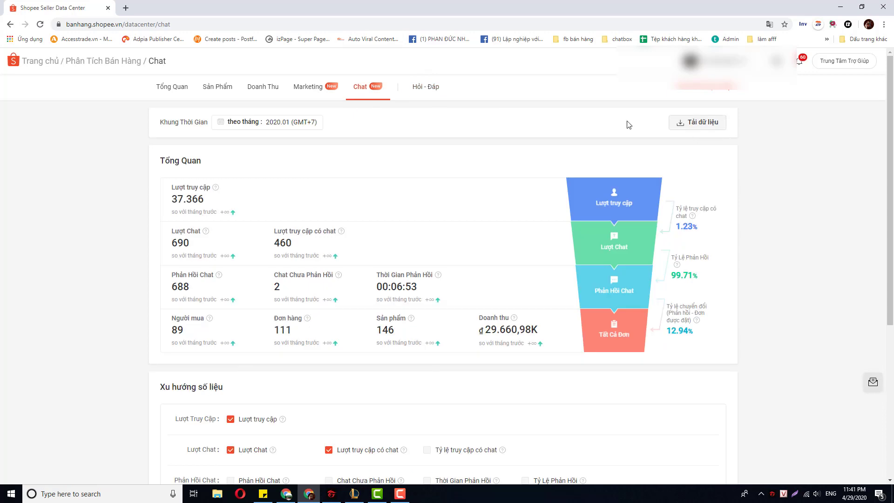
left_click(311, 93)
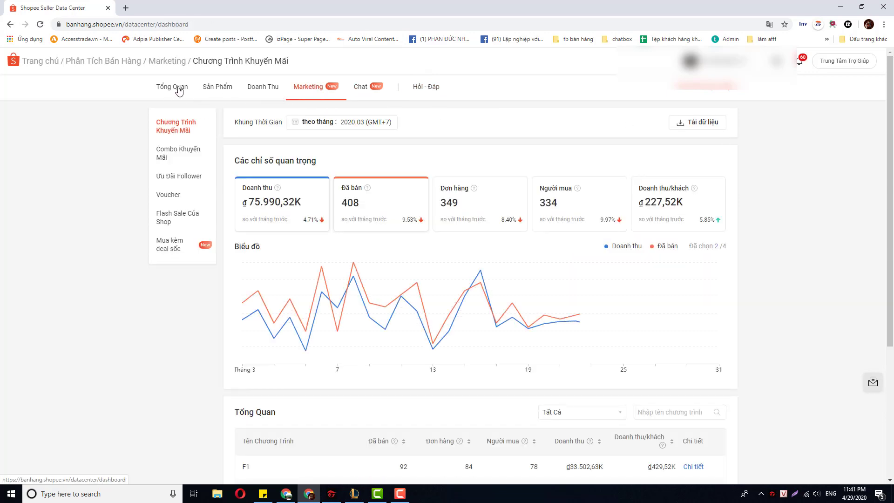
Return to the Tổng Quan dashboard and download its February 2020 data to the Desktop as an XLSX file.
left_click(176, 90)
left_click(300, 124)
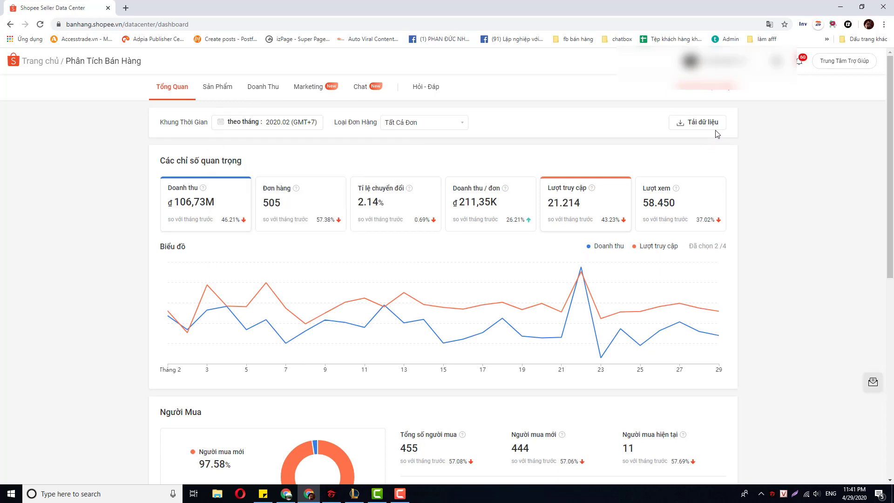
left_click(697, 122)
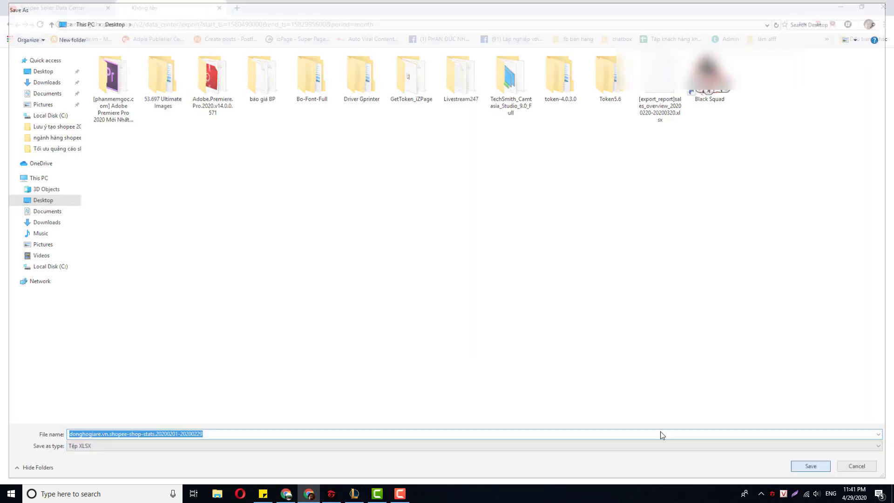
left_click(823, 471)
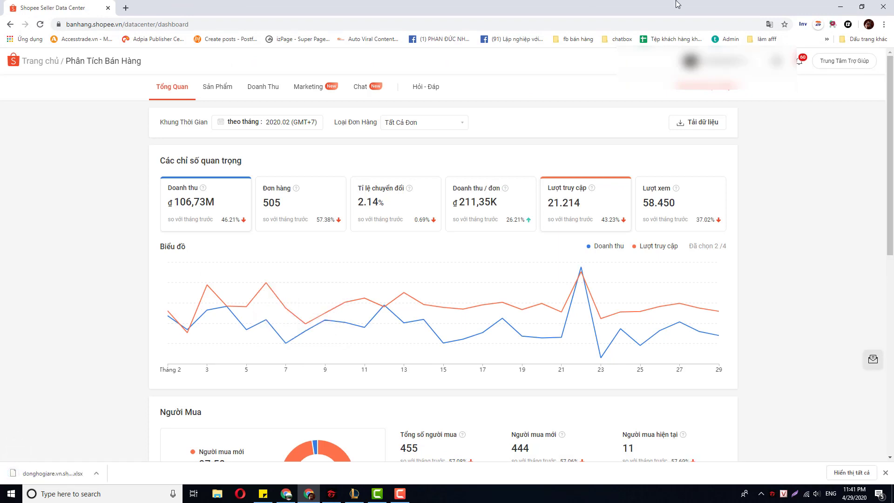